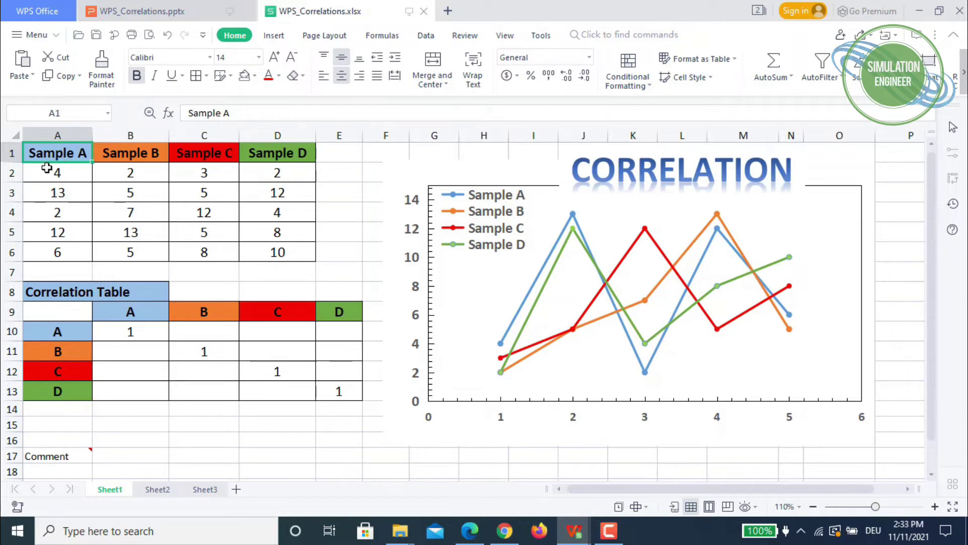
# - Examine the sample data in A1:D6 and how the correlation table pairs samples A to D, including its diagonal cells
pyautogui.moveTo(39, 152); pyautogui.dragTo(287, 254)
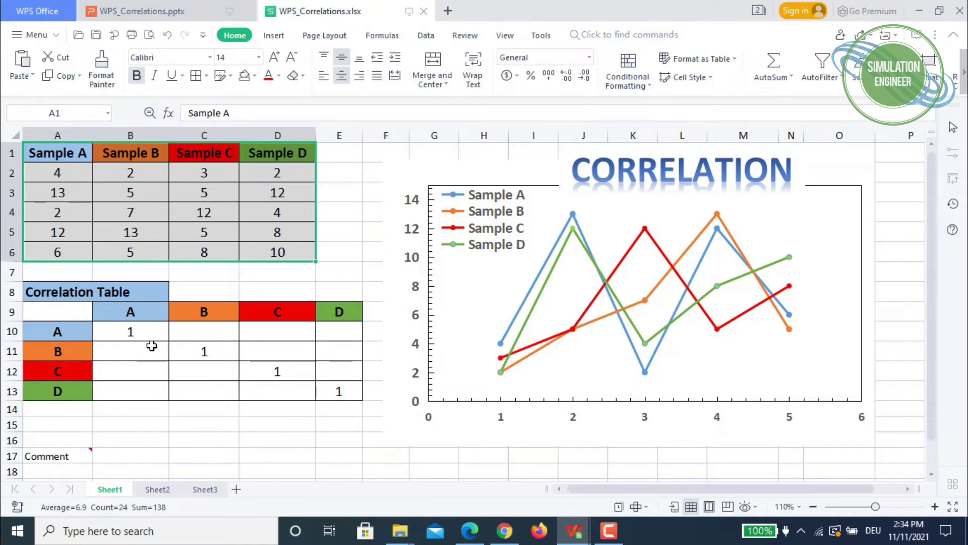
pyautogui.click(67, 335)
pyautogui.click(127, 311)
pyautogui.click(151, 336)
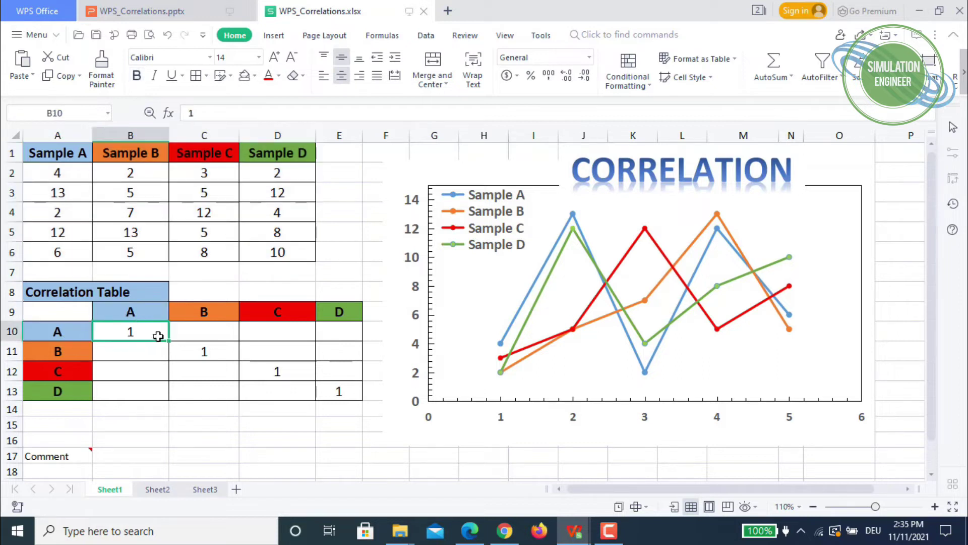
pyautogui.click(58, 357)
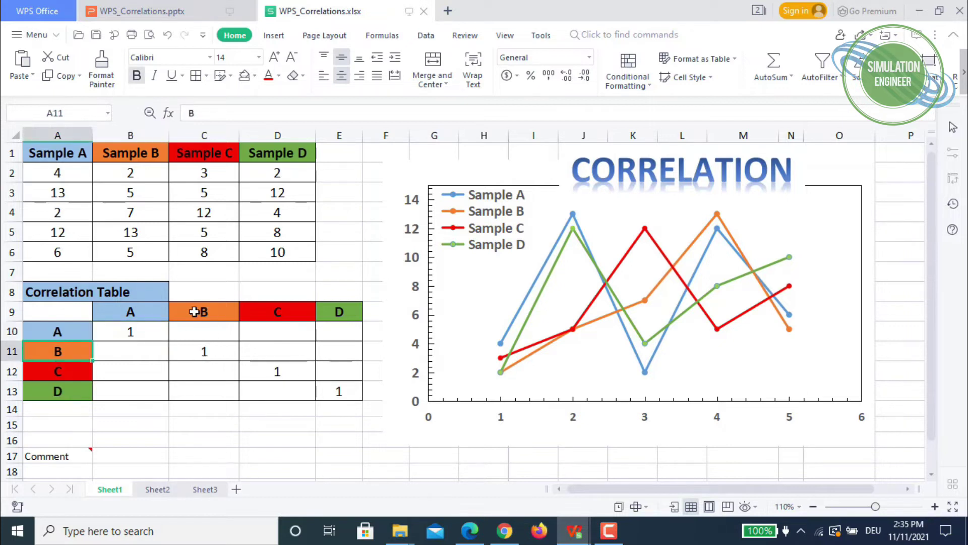
pyautogui.click(216, 354)
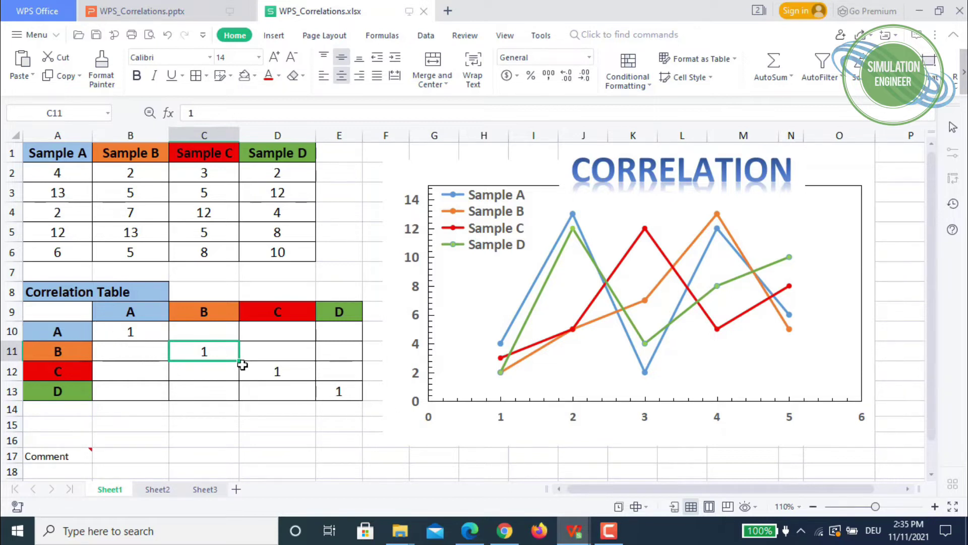
pyautogui.click(113, 357)
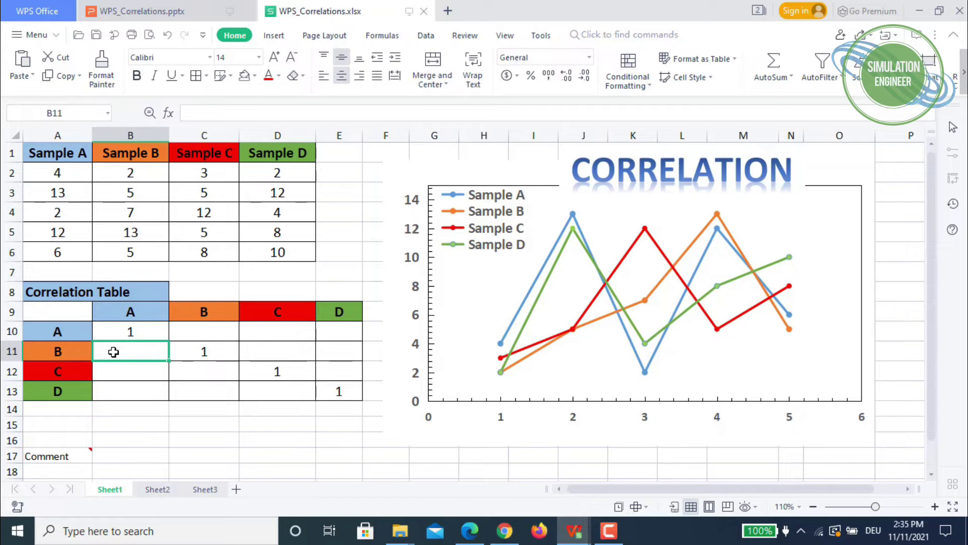
pyautogui.click(209, 331)
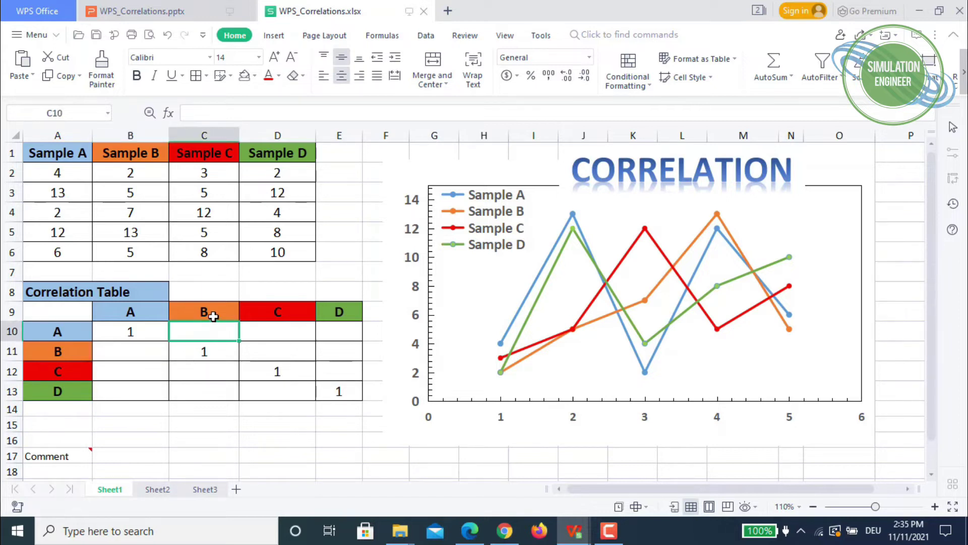
pyautogui.click(132, 312)
pyautogui.click(51, 358)
# - Calculate the correlation between Sample A and Sample B in cell B11 with =CORREL(A2:A6,B2:B6)
pyautogui.click(121, 349)
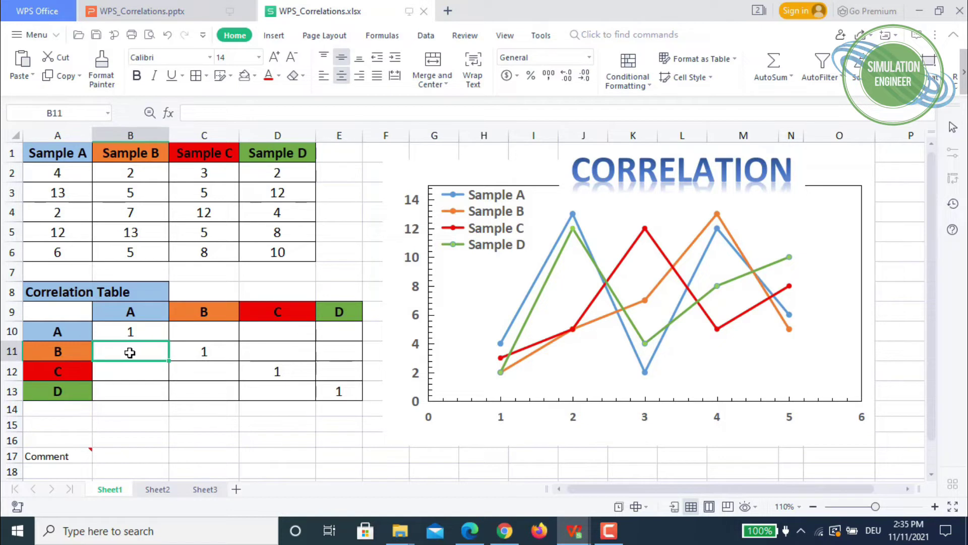
pyautogui.click(191, 112)
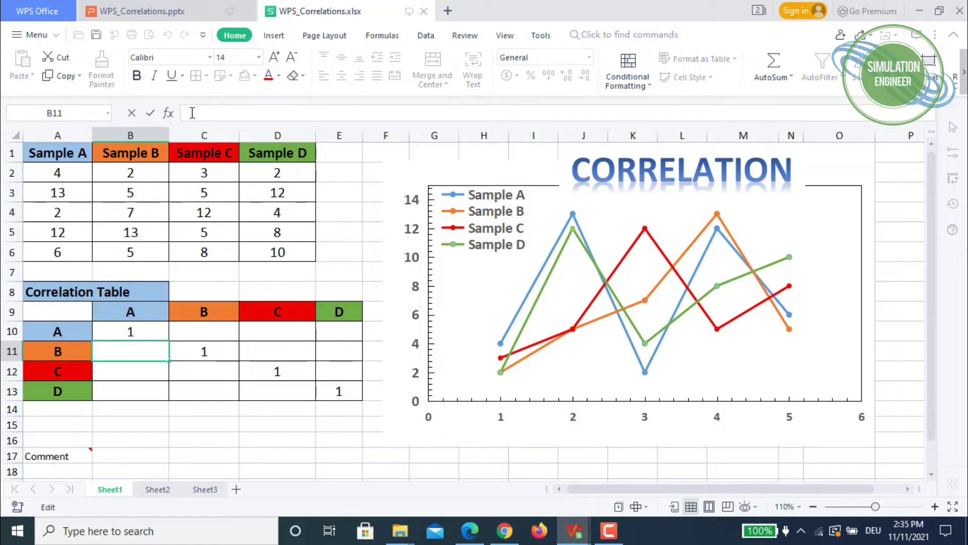
pyautogui.write('=c')
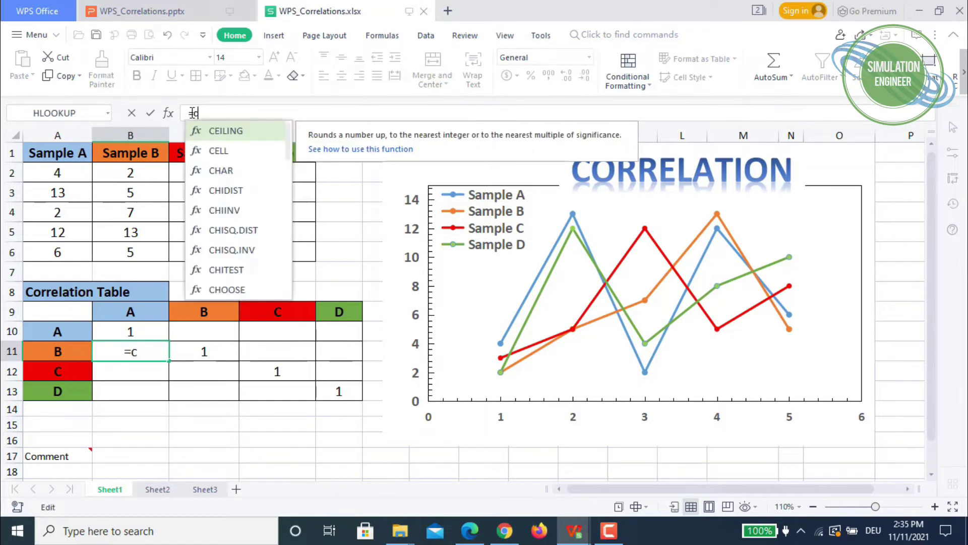
pyautogui.write('orr')
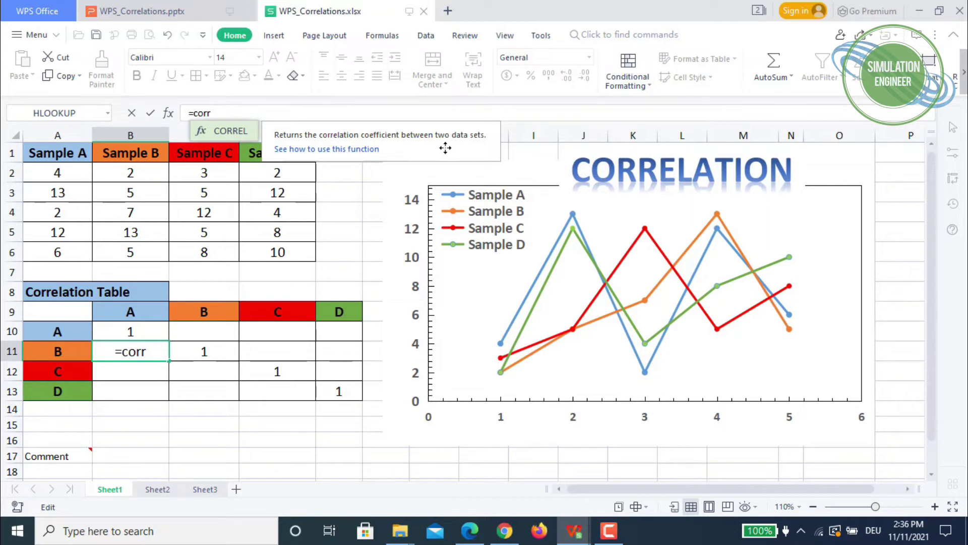
pyautogui.doubleClick(228, 131)
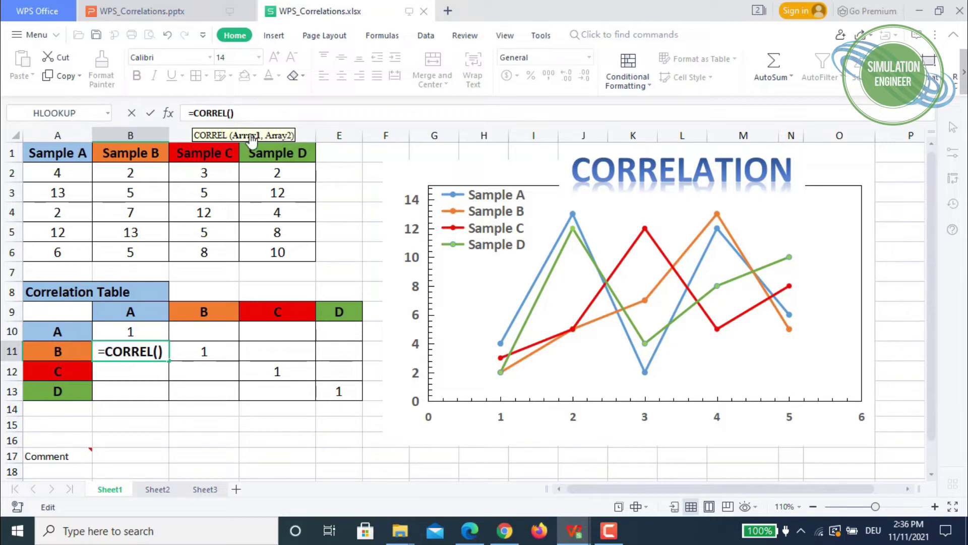
pyautogui.moveTo(54, 177); pyautogui.dragTo(61, 252)
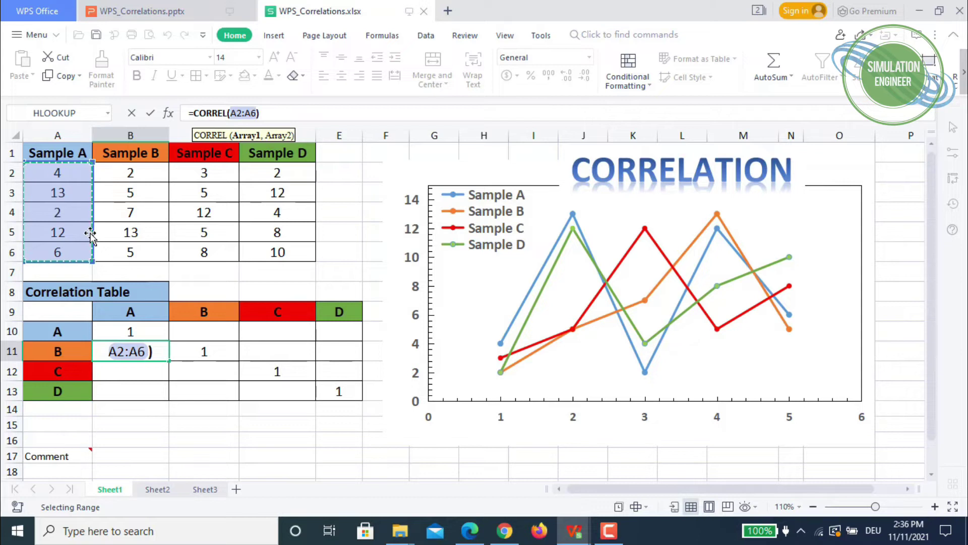
pyautogui.write(',')
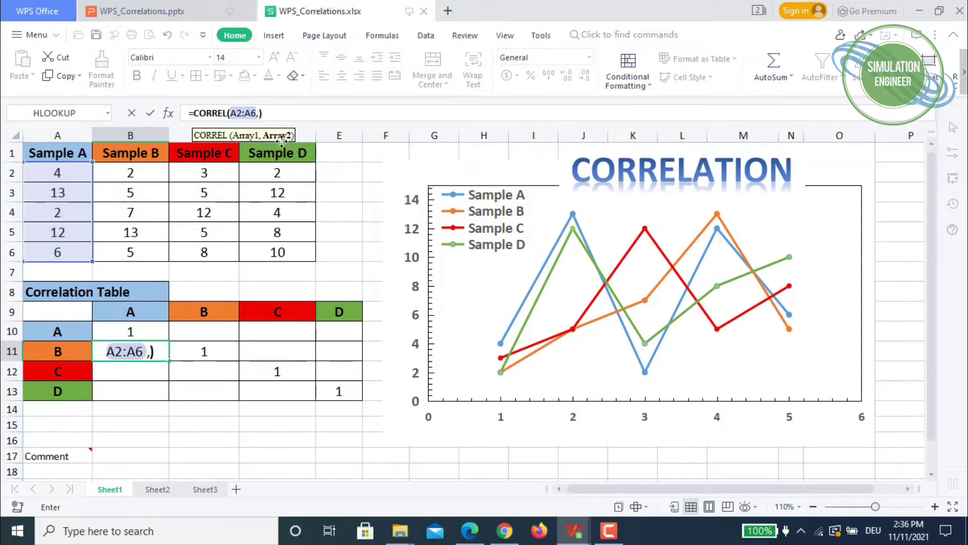
pyautogui.click(128, 174)
pyautogui.moveTo(128, 175); pyautogui.dragTo(136, 252)
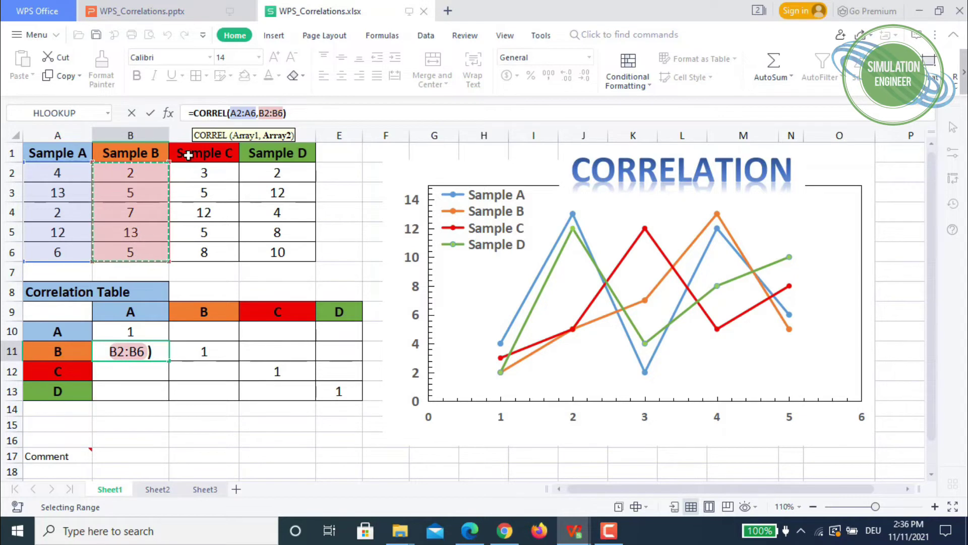
pyautogui.click(152, 114)
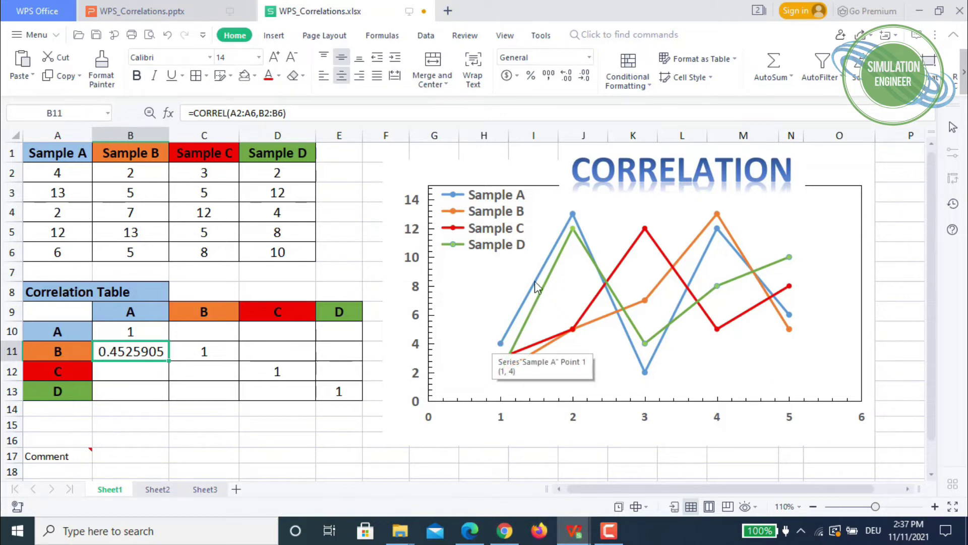
# - Calculate the correlation between Sample A and Sample C in cell B12 with =CORREL(A2:A6,C2:C6)
pyautogui.moveTo(575, 216)
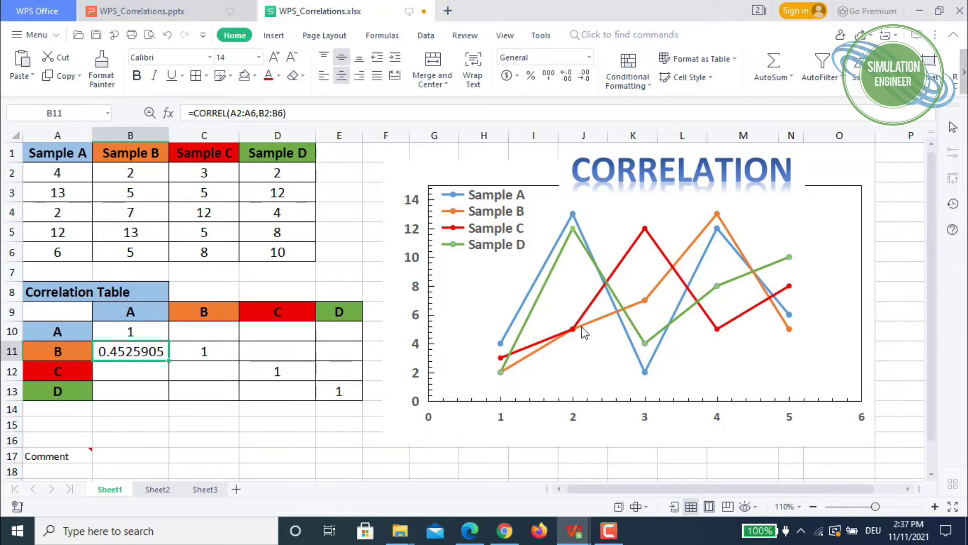
pyautogui.moveTo(577, 330)
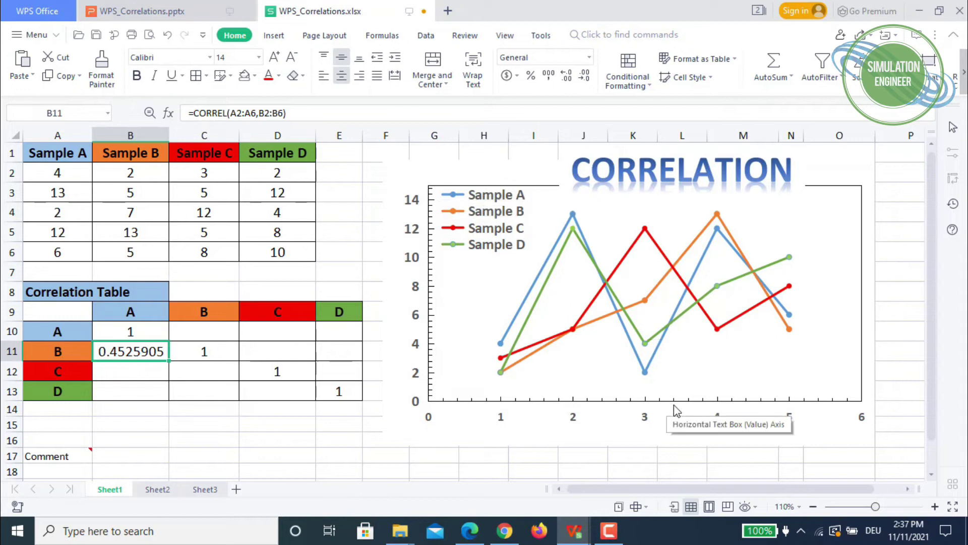
pyautogui.moveTo(647, 301)
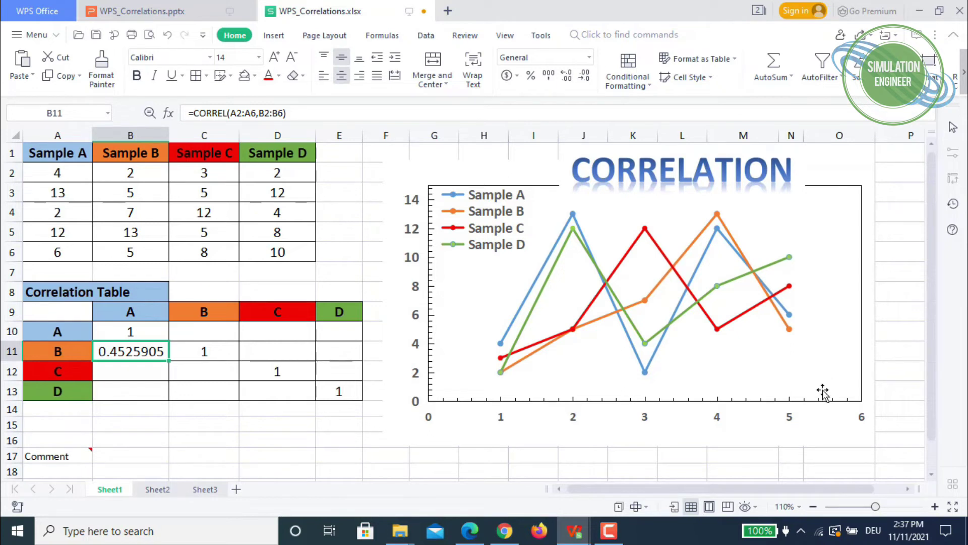
pyautogui.click(136, 374)
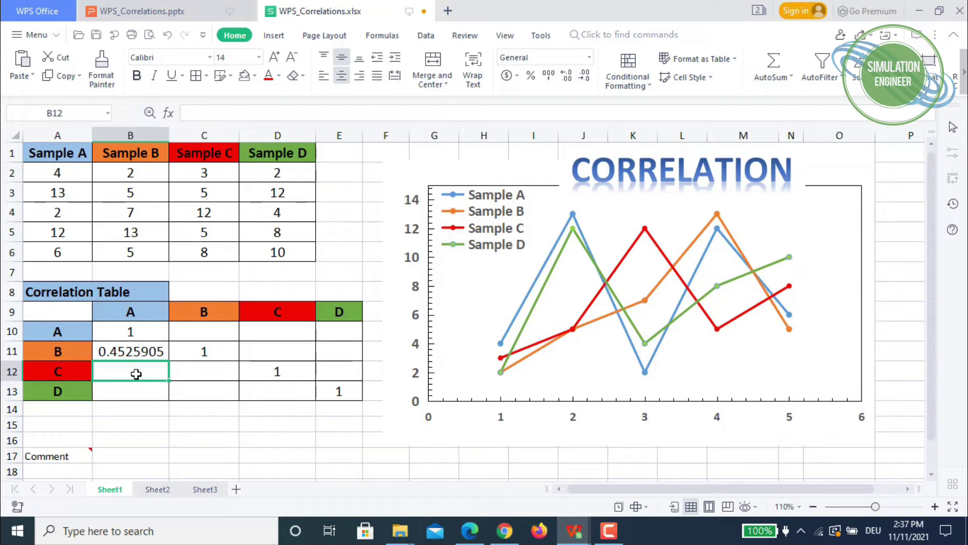
pyautogui.write('=')
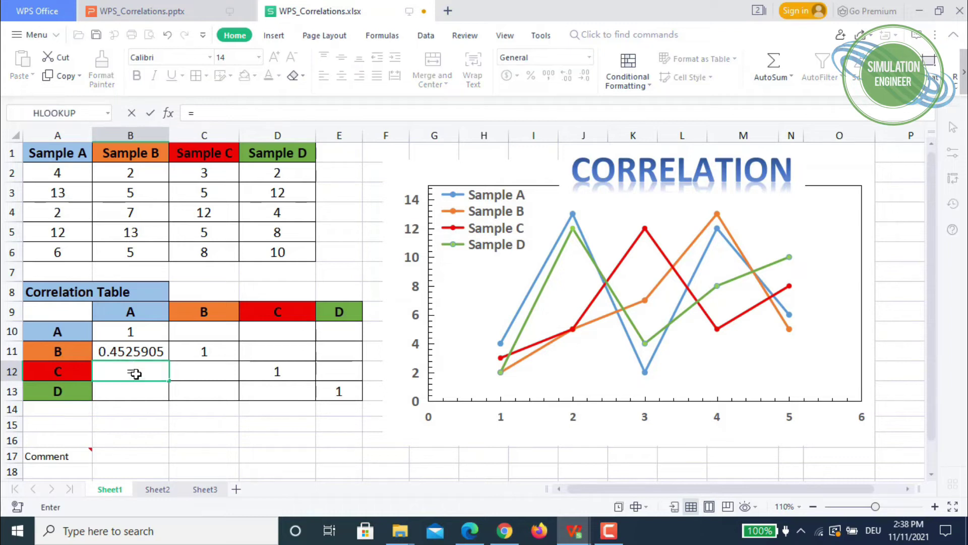
pyautogui.click(219, 117)
pyautogui.write('corr')
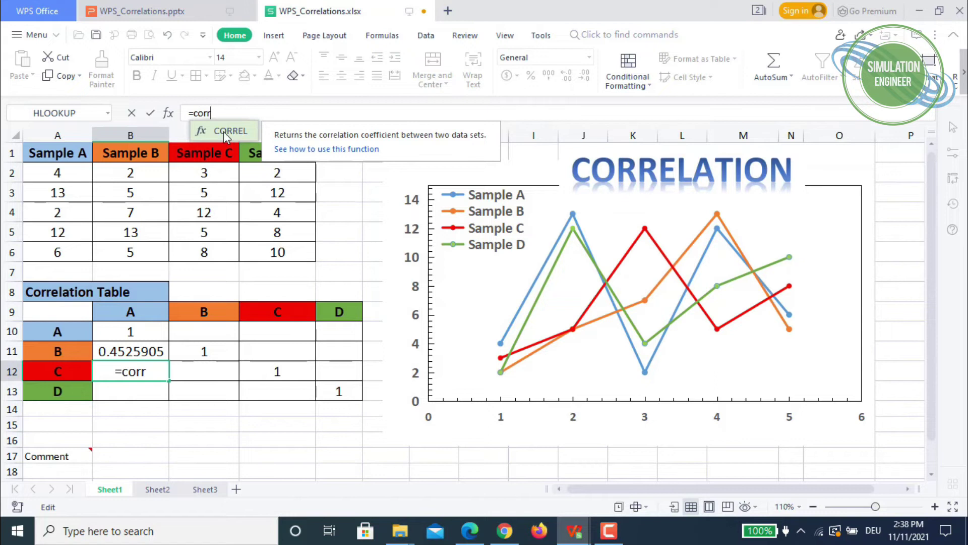
pyautogui.doubleClick(223, 131)
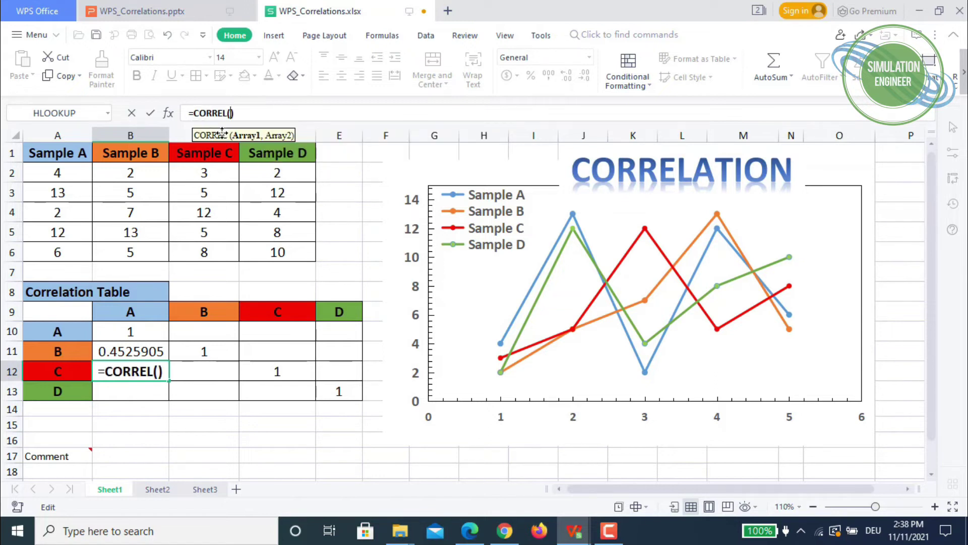
pyautogui.click(58, 171)
pyautogui.moveTo(58, 172); pyautogui.dragTo(58, 259)
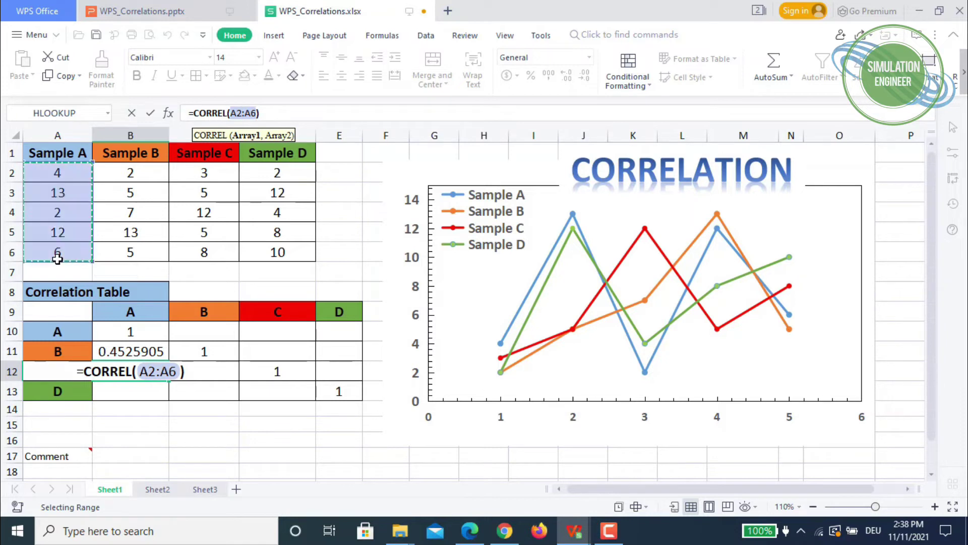
pyautogui.write(',')
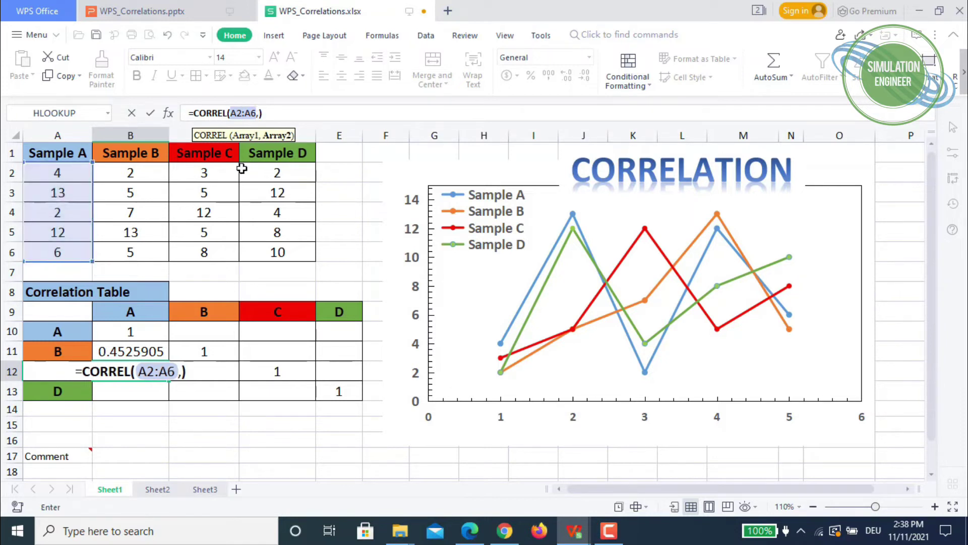
pyautogui.moveTo(207, 176); pyautogui.dragTo(208, 252)
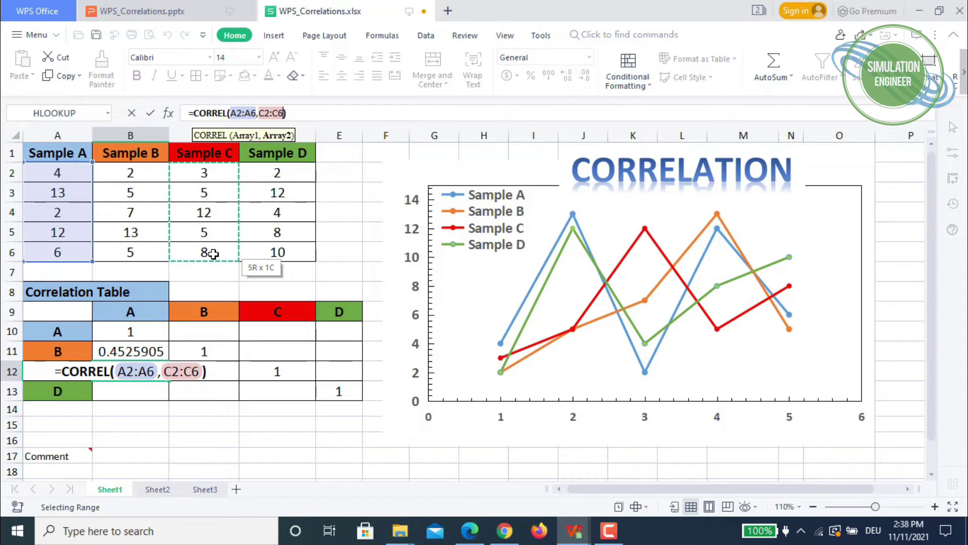
pyautogui.click(150, 113)
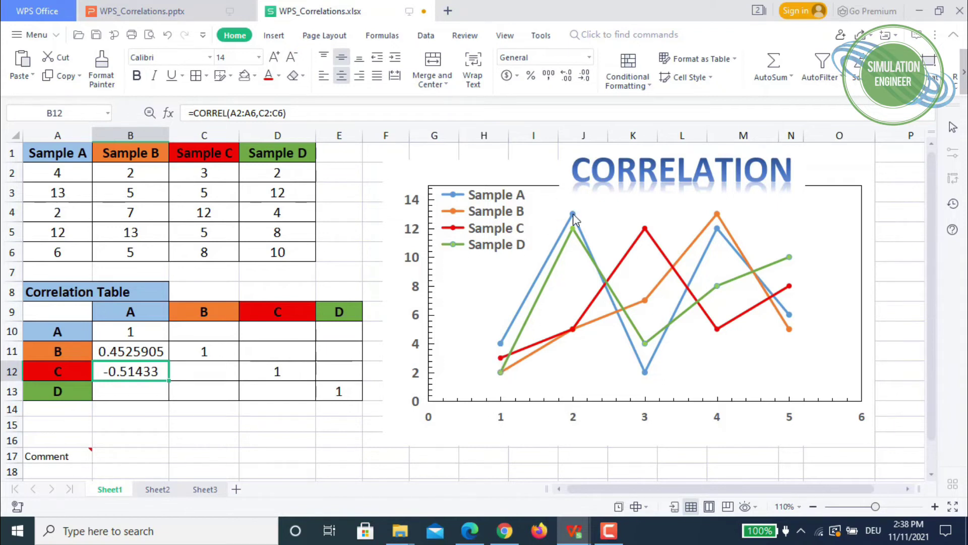
# - Calculate the correlation between Sample A and Sample D in cell B13 with =CORREL(A2:A6,D2:D6)
pyautogui.moveTo(647, 374)
pyautogui.moveTo(646, 237)
pyautogui.click(126, 393)
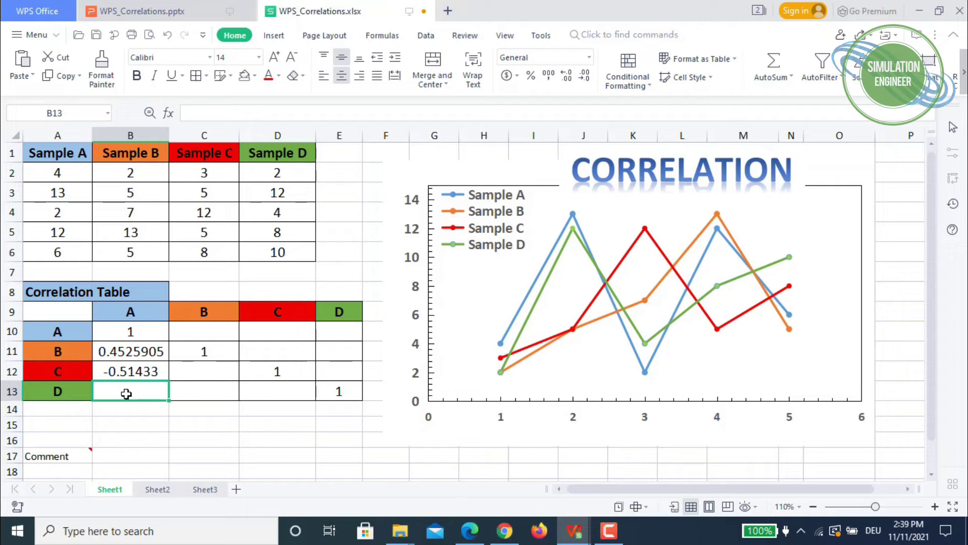
pyautogui.write('=')
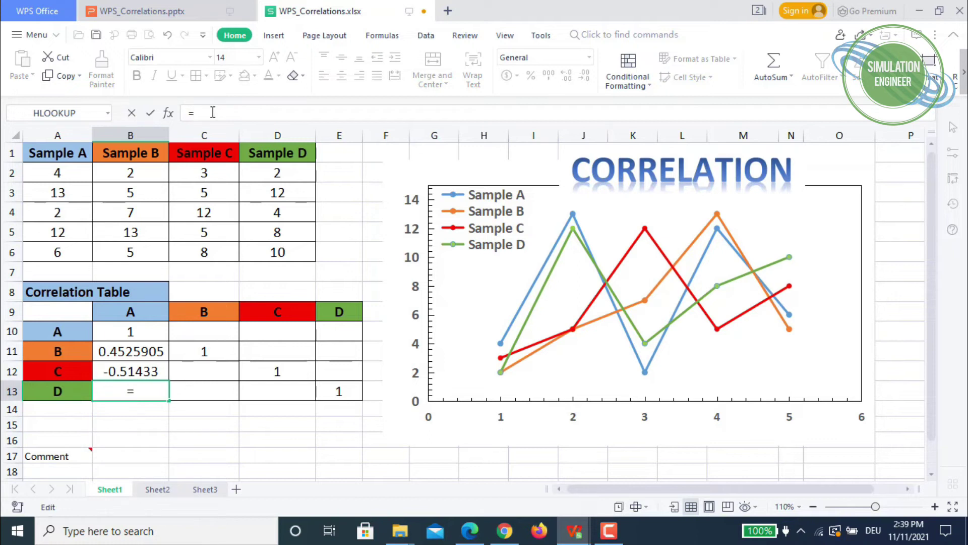
pyautogui.write('correl')
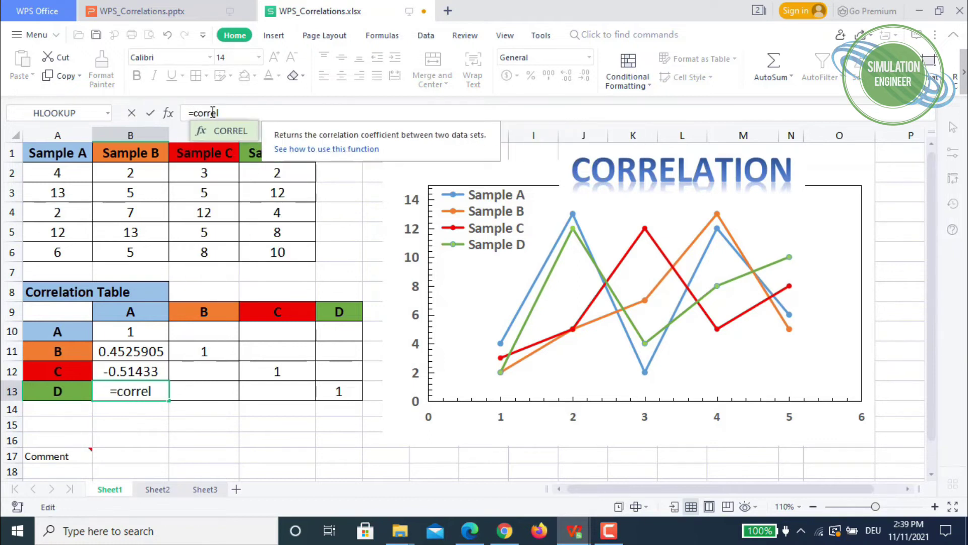
pyautogui.doubleClick(226, 136)
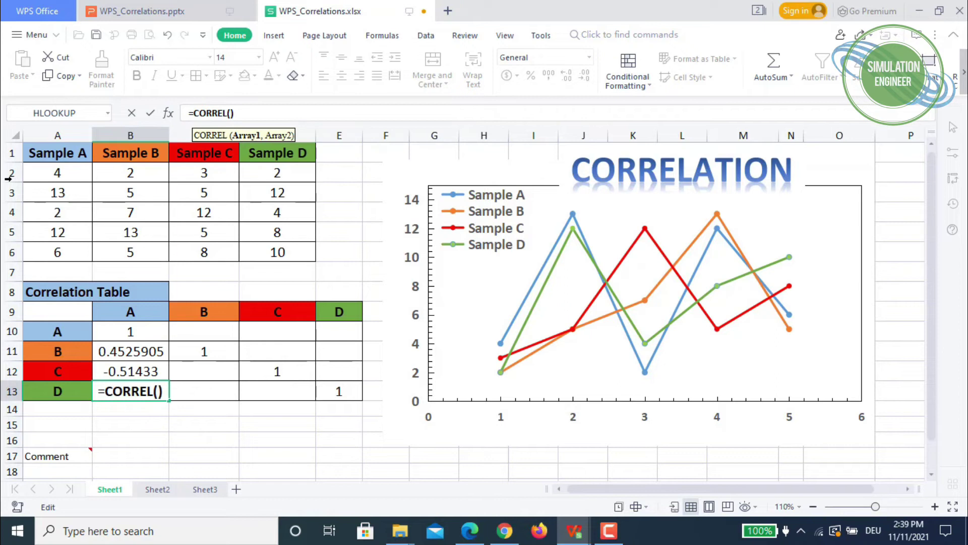
pyautogui.moveTo(48, 173); pyautogui.dragTo(59, 255)
pyautogui.write(',')
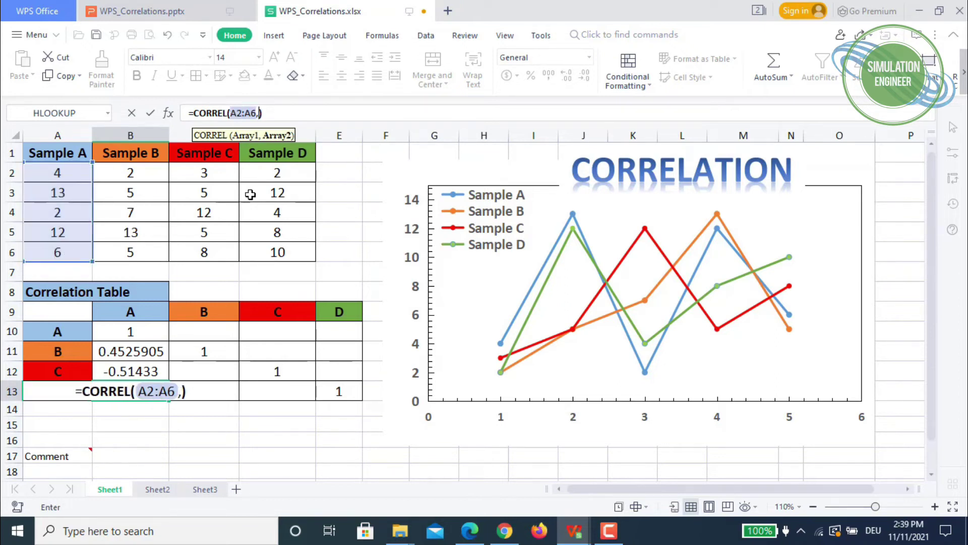
pyautogui.moveTo(274, 175); pyautogui.dragTo(277, 255)
pyautogui.click(152, 114)
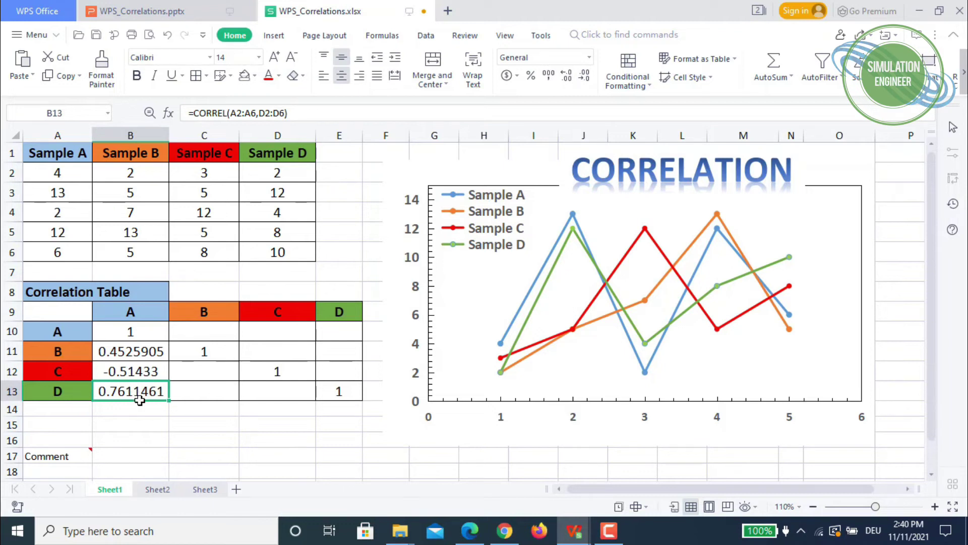
# - Calculate the correlation between Sample B and Sample C in cell C12 with =CORREL(B2:B6,C2:C6)
pyautogui.click(214, 374)
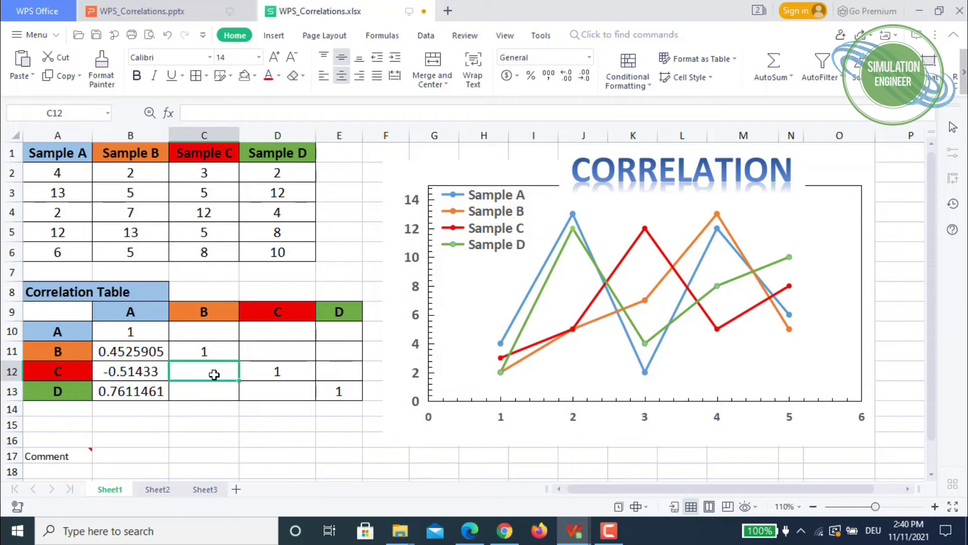
pyautogui.write('=')
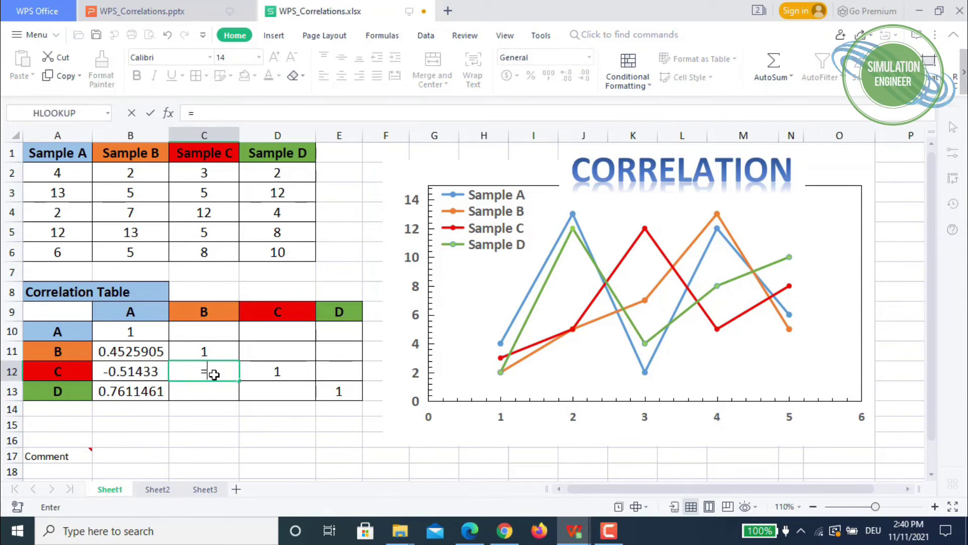
pyautogui.write('corre')
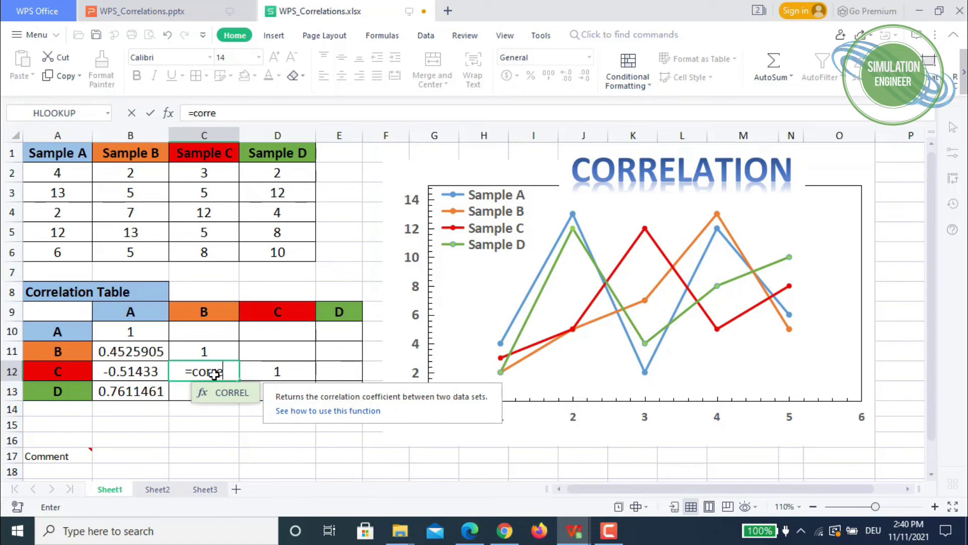
pyautogui.doubleClick(235, 391)
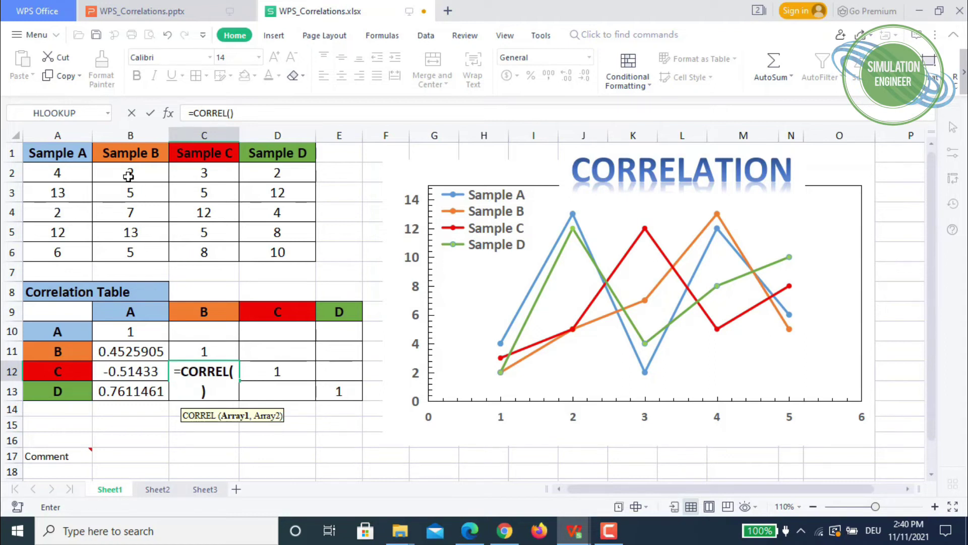
pyautogui.moveTo(130, 177); pyautogui.dragTo(137, 253)
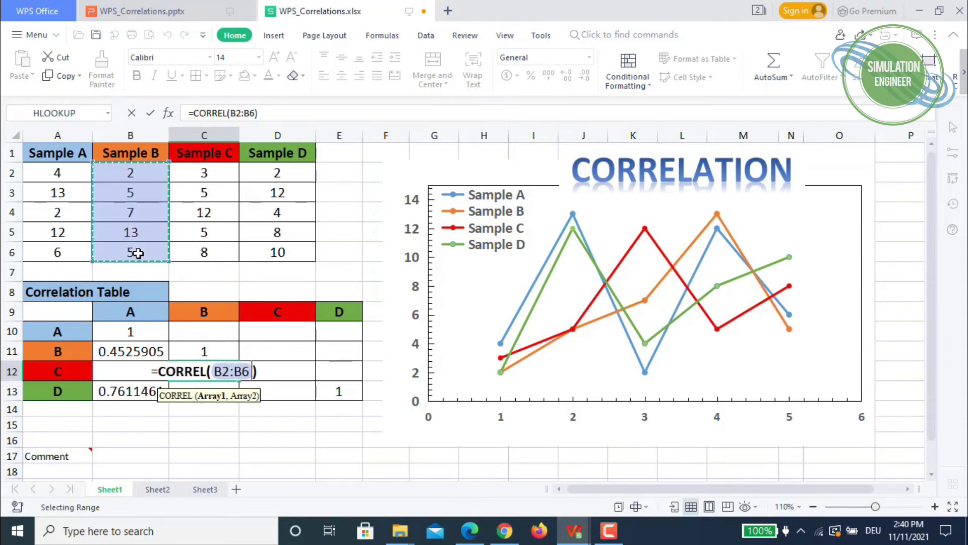
pyautogui.write(',')
pyautogui.moveTo(205, 174); pyautogui.dragTo(218, 254)
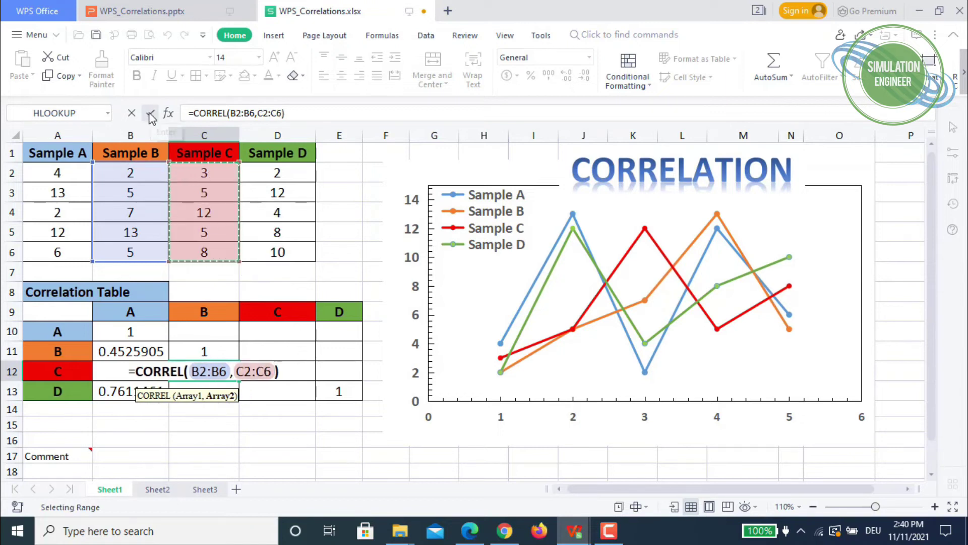
pyautogui.click(151, 115)
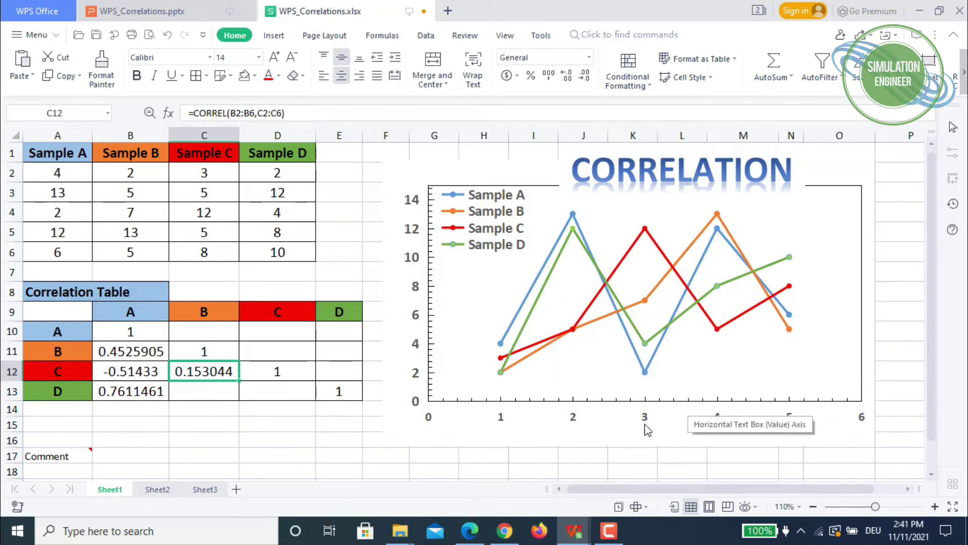
# - Calculate the correlation between Sample B and Sample D in cell C13 with =CORREL(B2:B6,D2:D6)
pyautogui.click(206, 392)
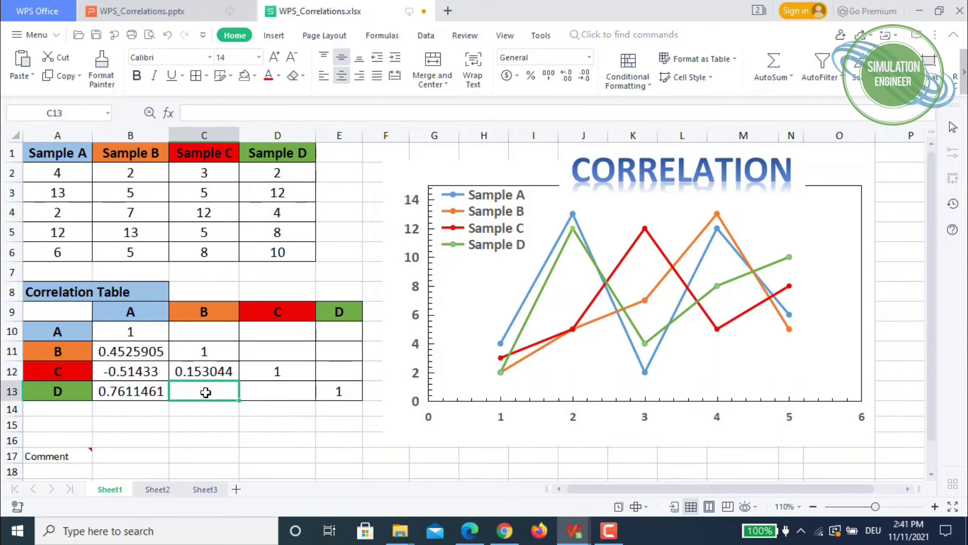
pyautogui.write('=')
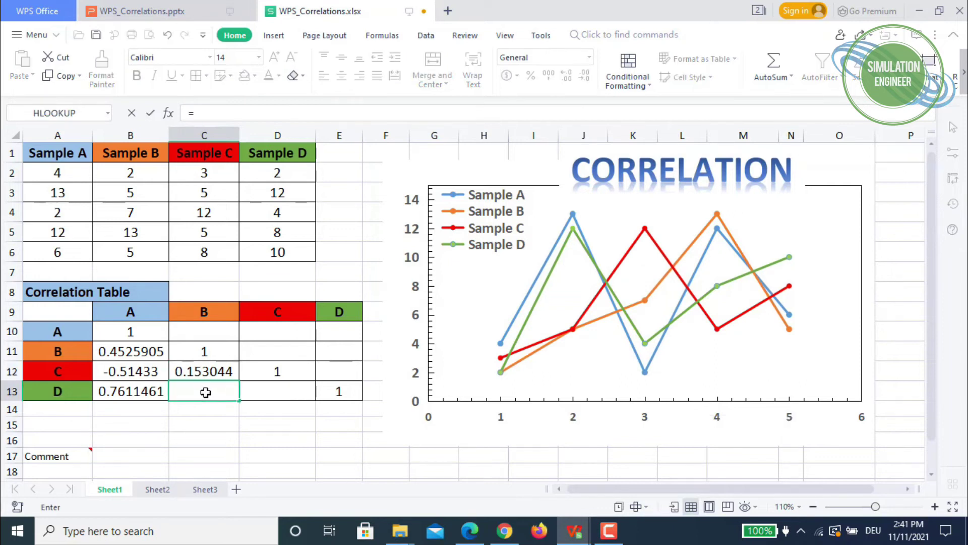
pyautogui.write('correl')
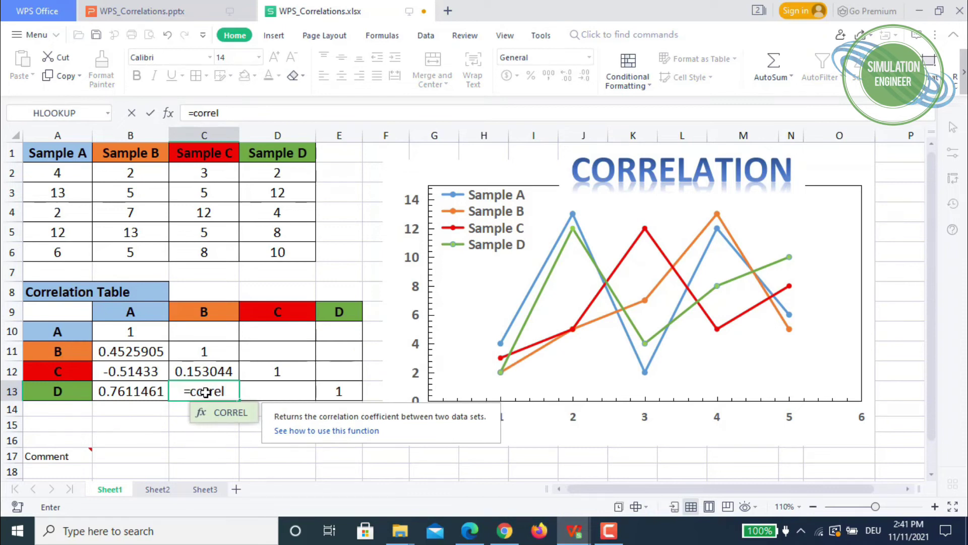
pyautogui.doubleClick(222, 412)
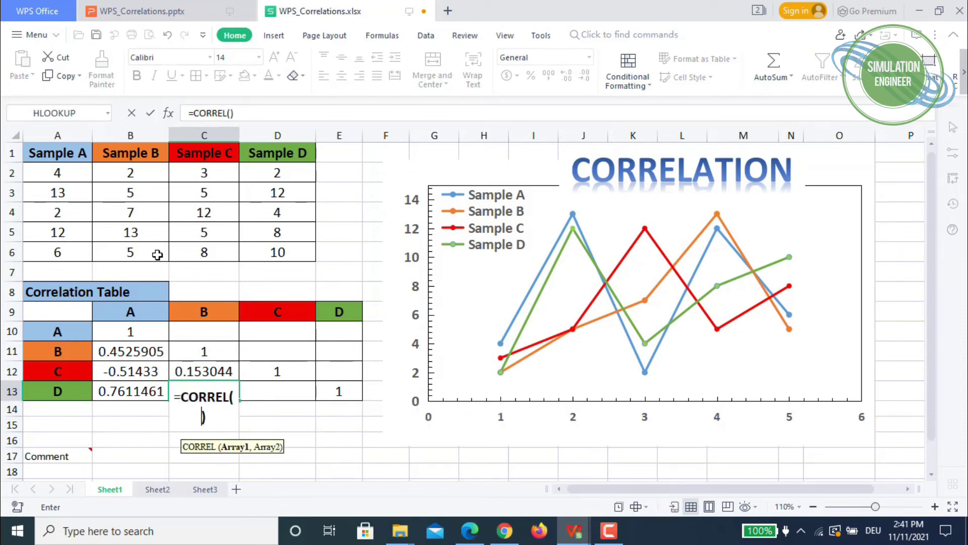
pyautogui.moveTo(135, 173); pyautogui.dragTo(150, 248)
pyautogui.write(',')
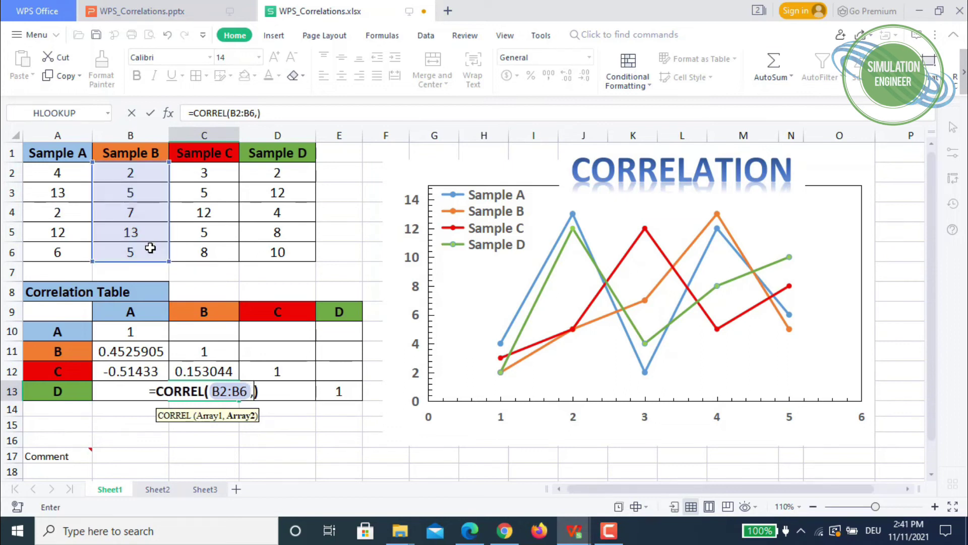
pyautogui.moveTo(255, 173); pyautogui.dragTo(289, 245)
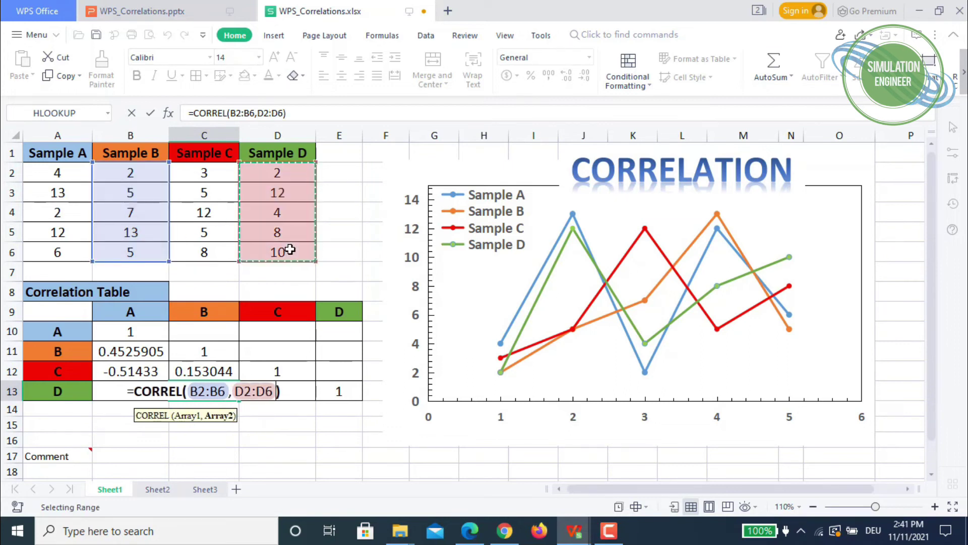
pyautogui.click(150, 113)
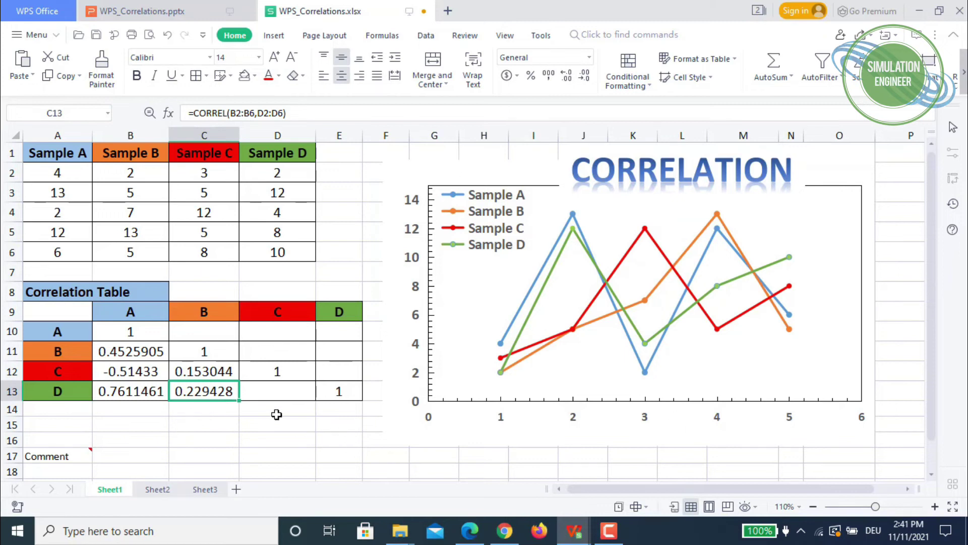
# - Calculate the correlation between Sample C and Sample D in cell D13 with =CORREL(C2:C6,D2:D6)
pyautogui.click(281, 391)
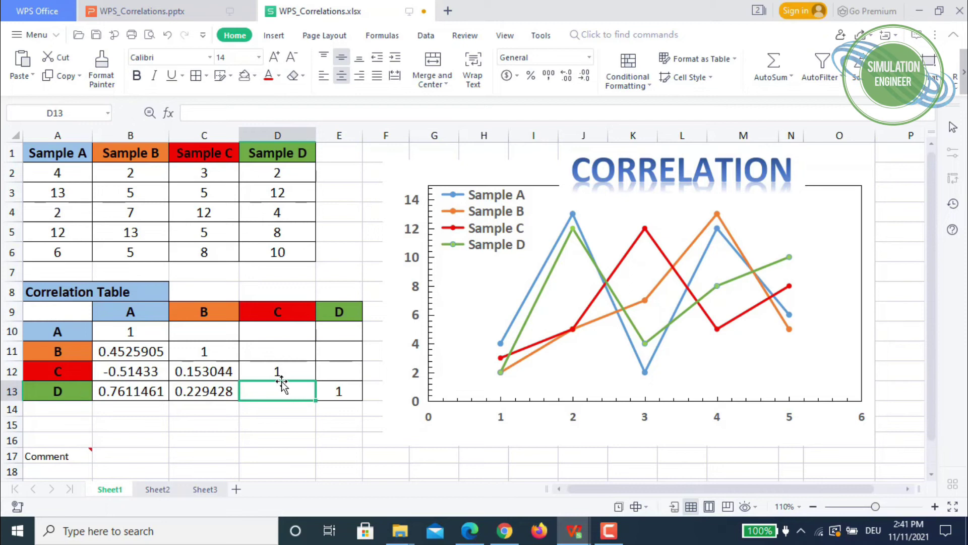
pyautogui.write('=')
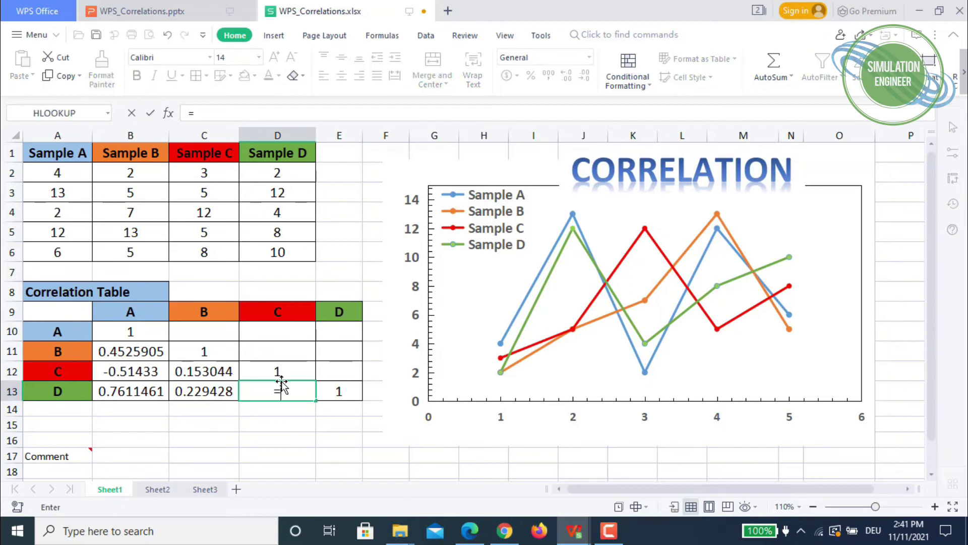
pyautogui.write('correl')
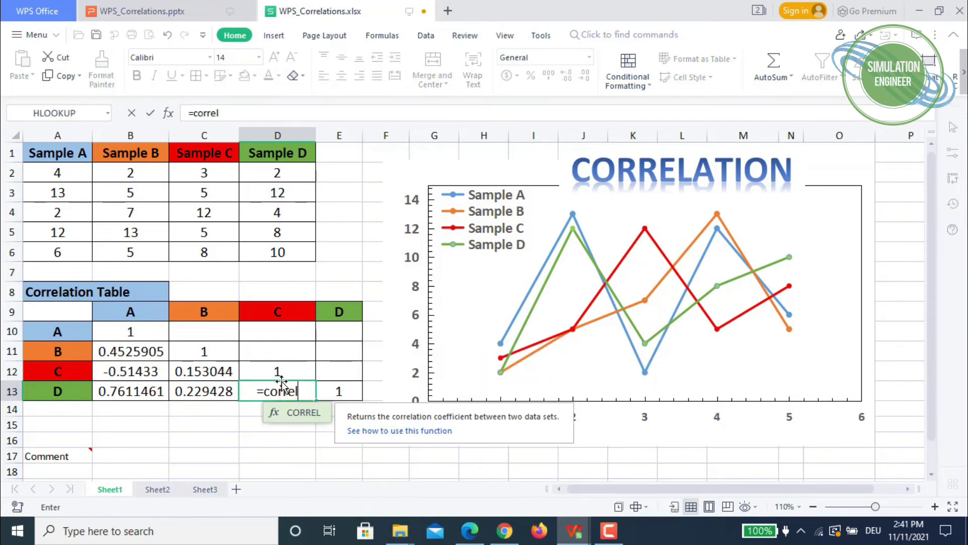
pyautogui.doubleClick(285, 412)
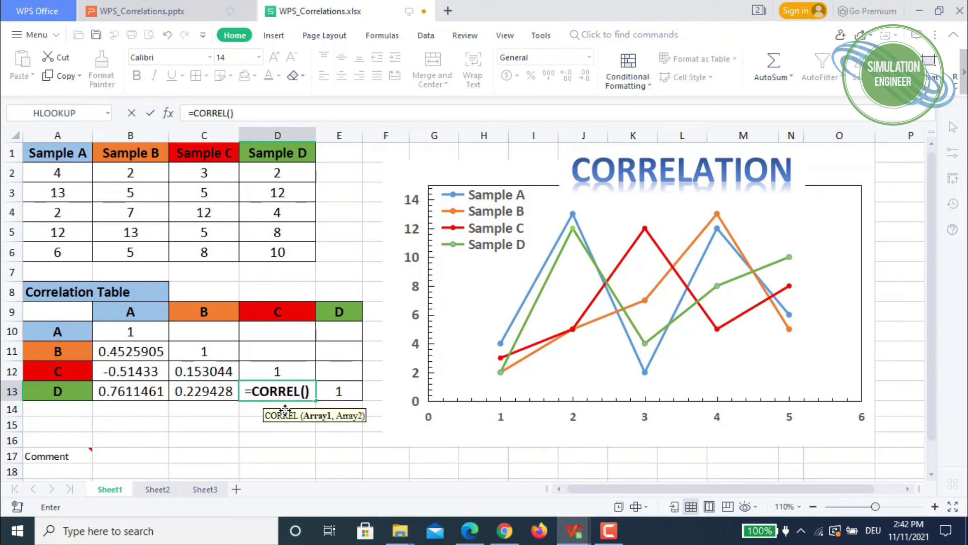
pyautogui.moveTo(202, 173); pyautogui.dragTo(204, 255)
pyautogui.write(',')
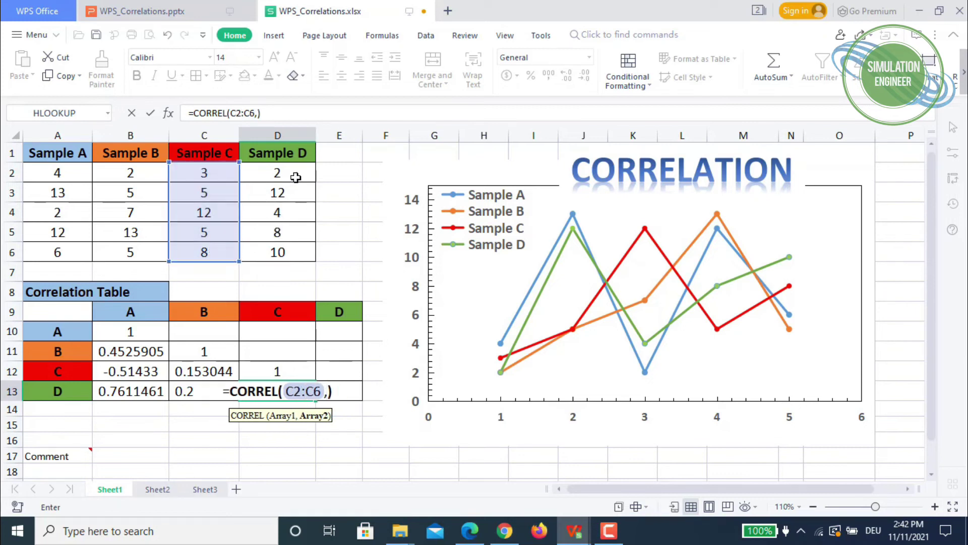
pyautogui.moveTo(295, 177); pyautogui.dragTo(302, 255)
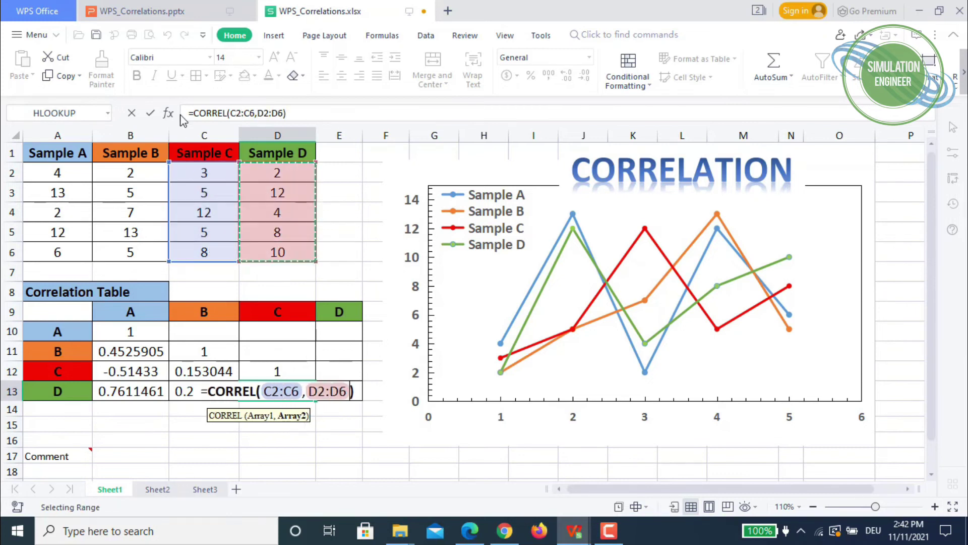
pyautogui.click(151, 113)
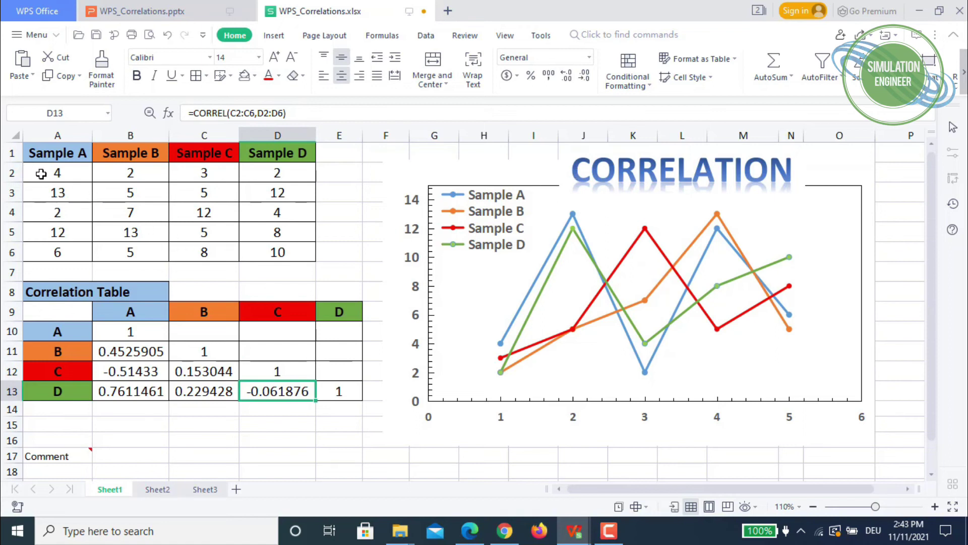
# - Review the sample data in A2:D6, then the Sample A values in A2:A6
pyautogui.moveTo(45, 178); pyautogui.dragTo(278, 257)
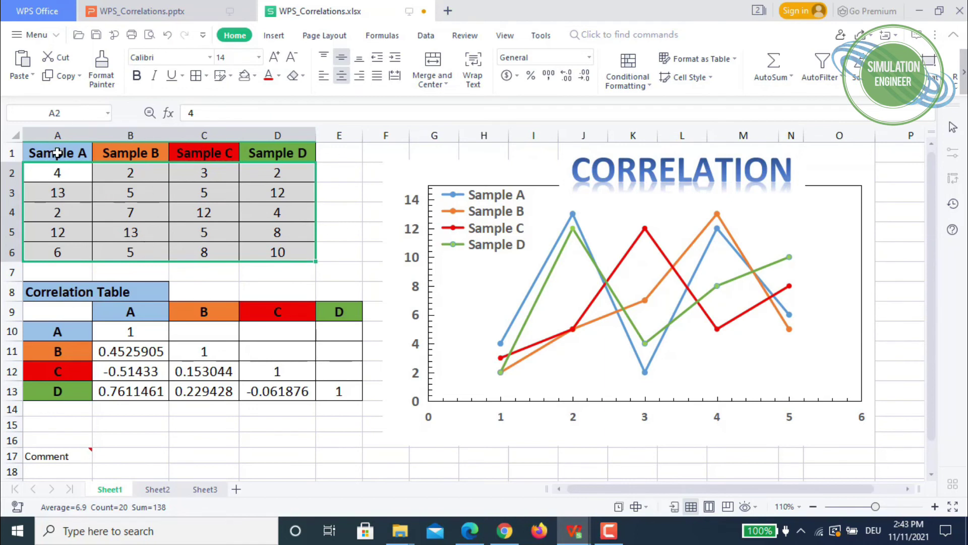
pyautogui.click(59, 173)
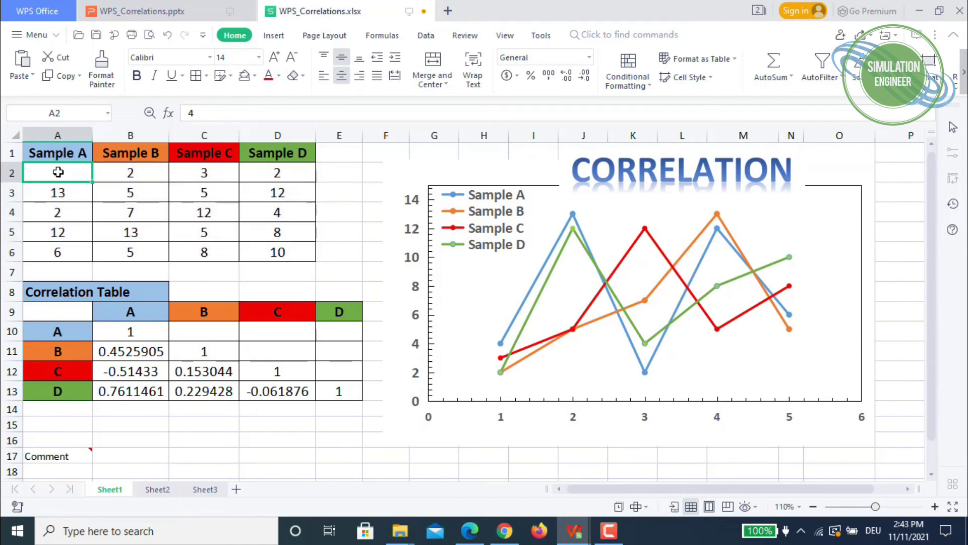
pyautogui.moveTo(59, 173); pyautogui.dragTo(58, 251)
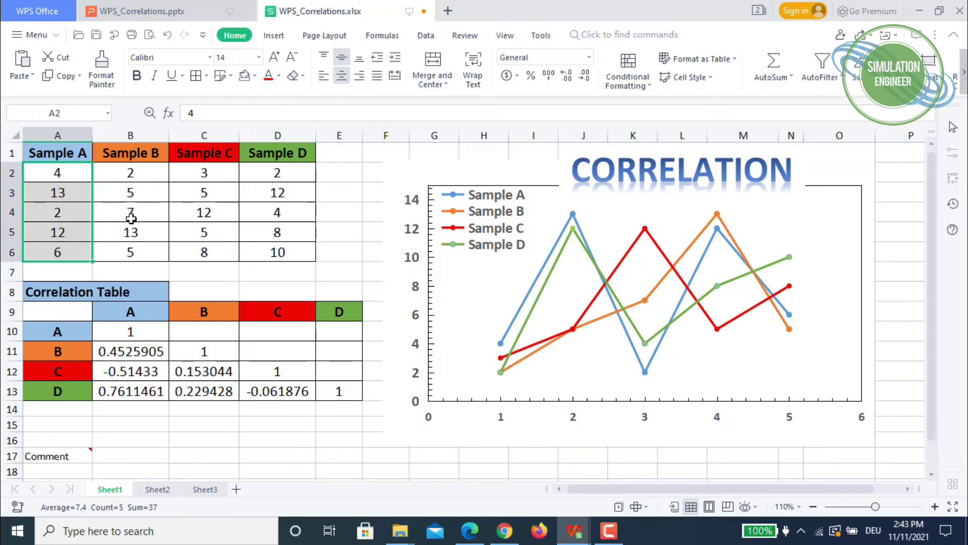